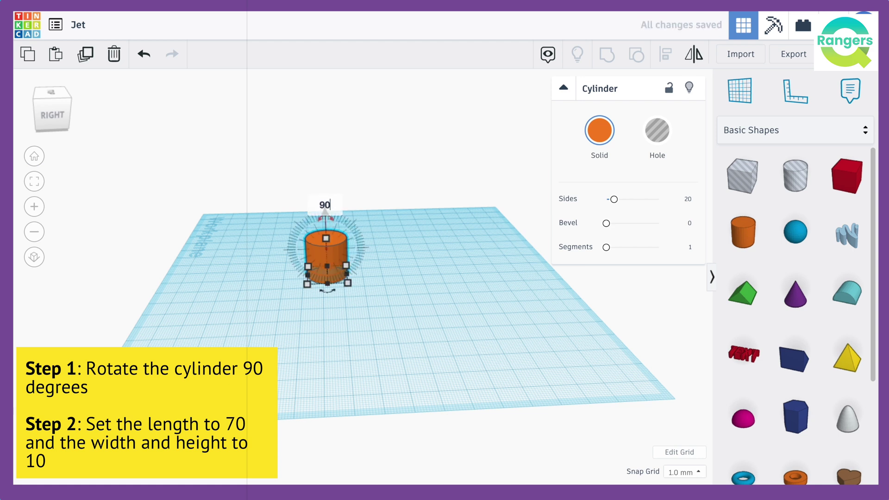
Rotate the cylinder 90 degrees onto its side and set its length to 70 mm and its width and height to 10 mm.
key("Return")
left_click(328, 314)
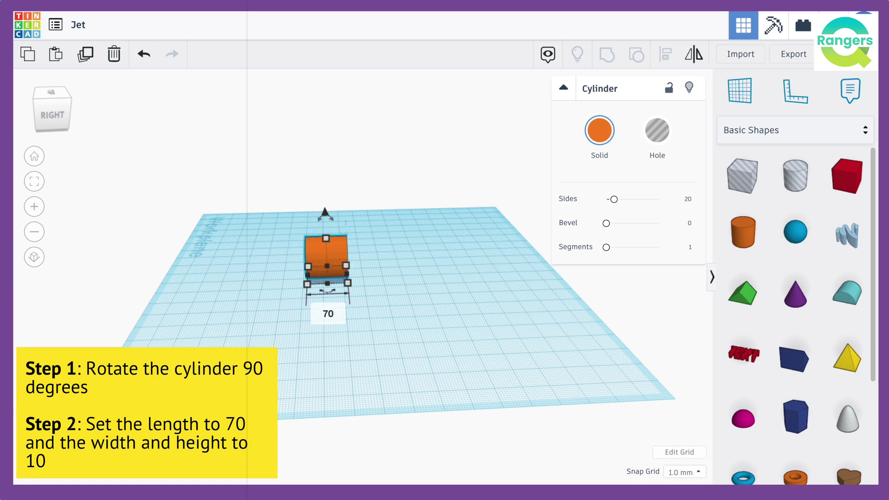
key("Tab")
key("Tab")
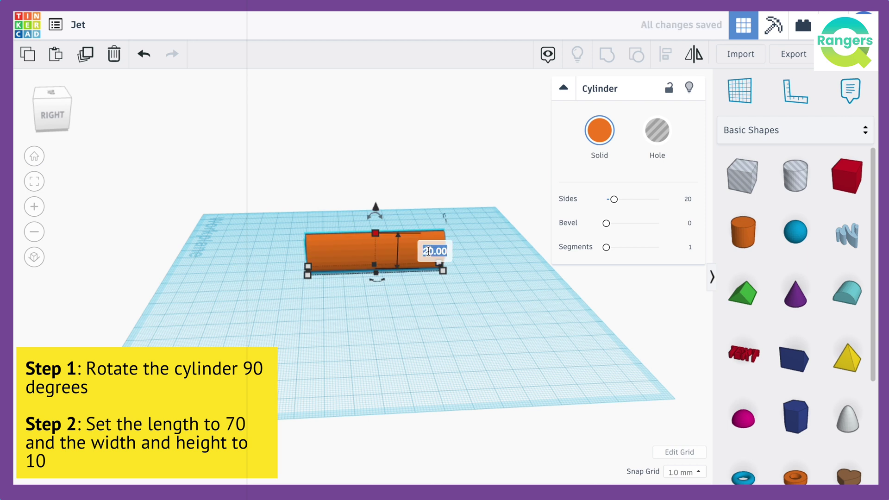
type("10")
key("Return")
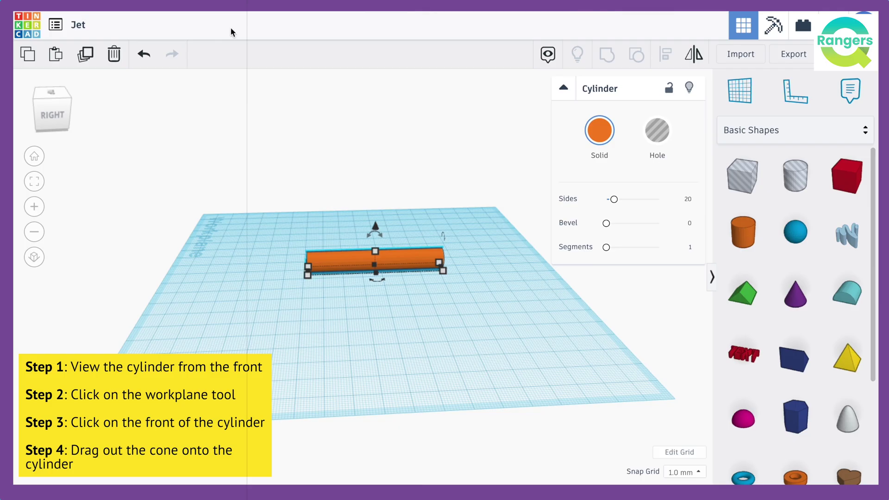
Set the workplane on the cylinder's front end face and place a cone on it.
mouse_move(49, 115)
left_mouse_down()
mouse_move(66, 113)
mouse_move(57, 117)
left_mouse_up()
left_click(55, 113)
left_click(752, 97)
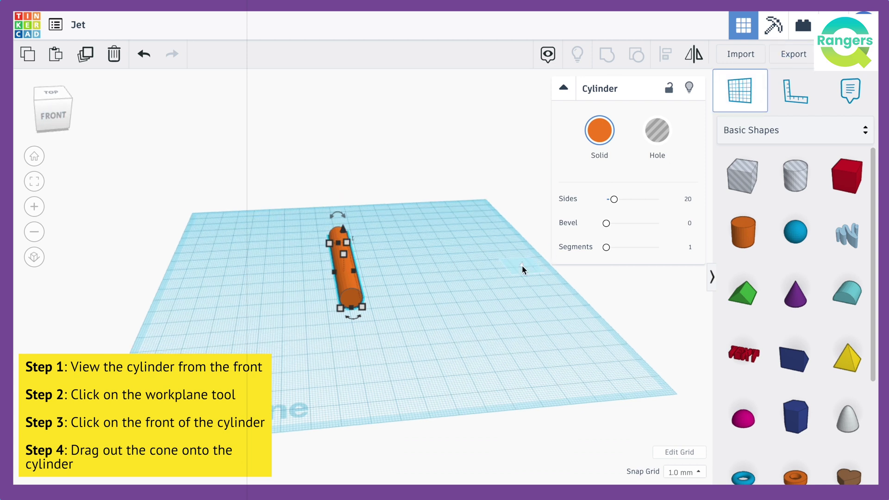
left_click(352, 301)
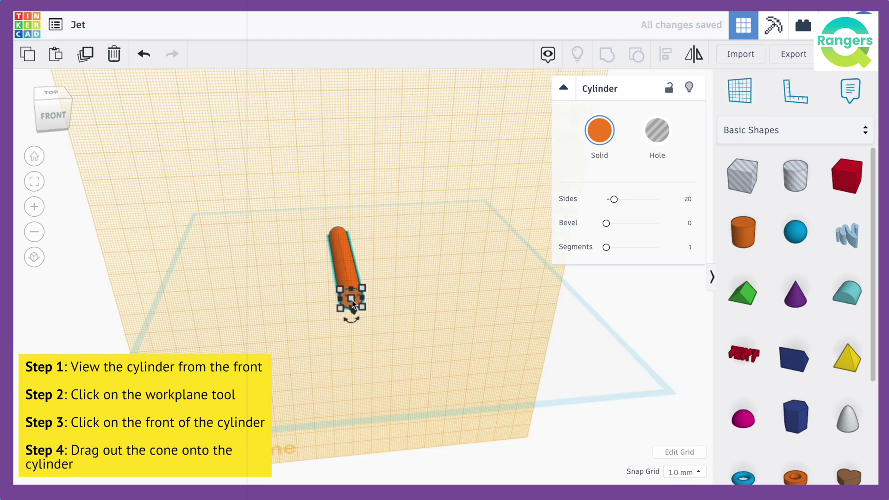
left_click(35, 209)
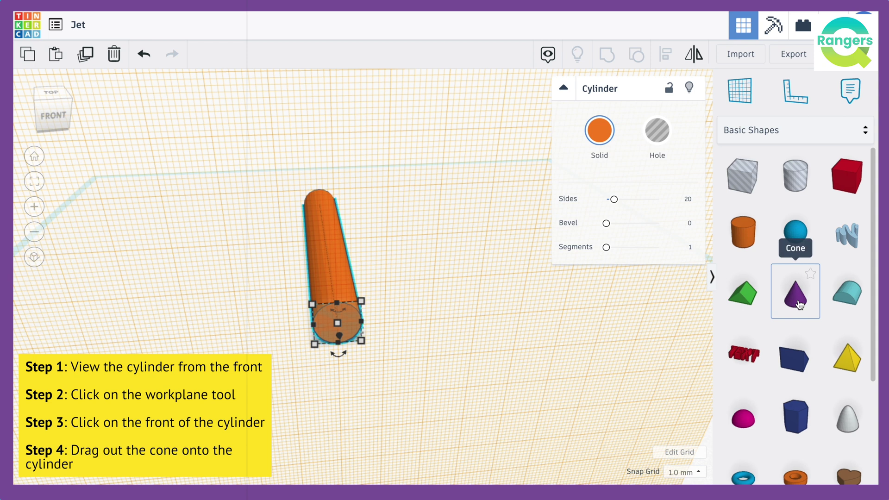
left_click_drag(798, 303, 338, 331)
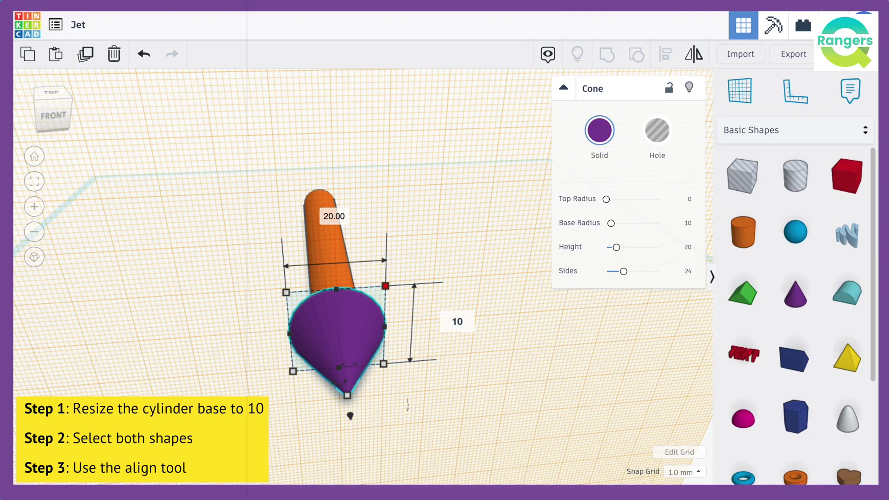
Set the cone's base to 10 by 10 mm and align the cone and cylinder so the cone caps the cylinder's front end.
key("Return")
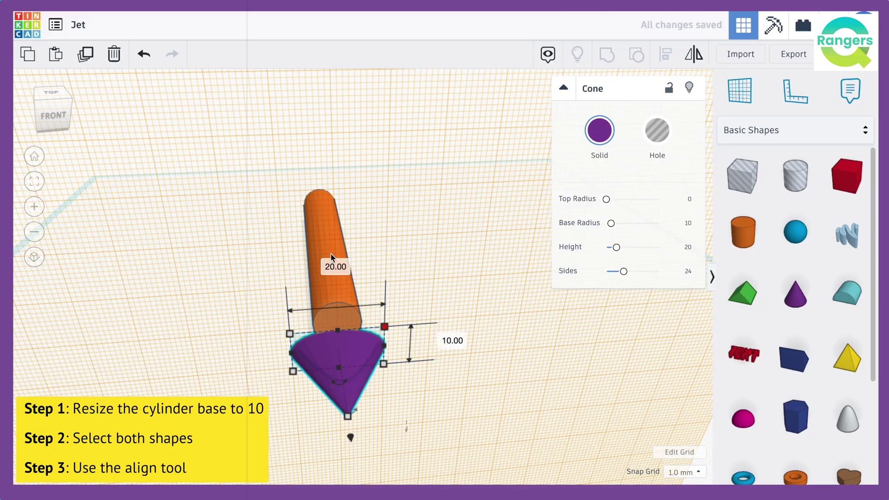
key("Return")
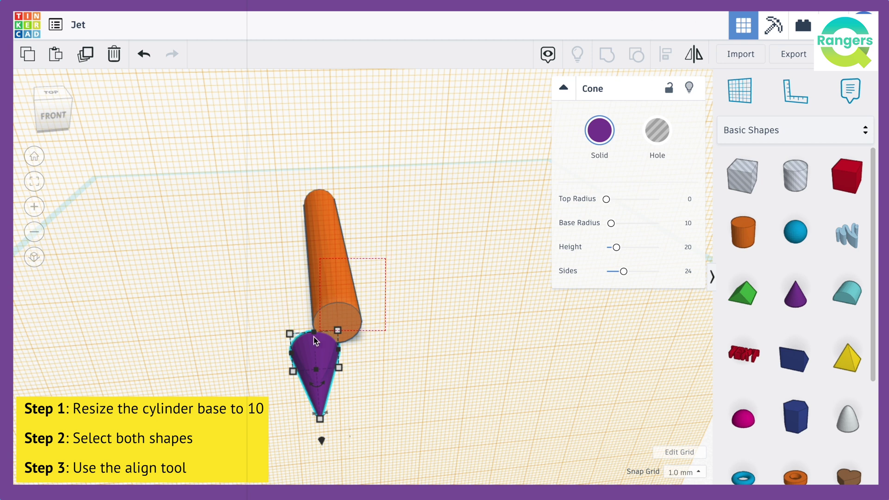
left_click_drag(315, 341, 282, 385)
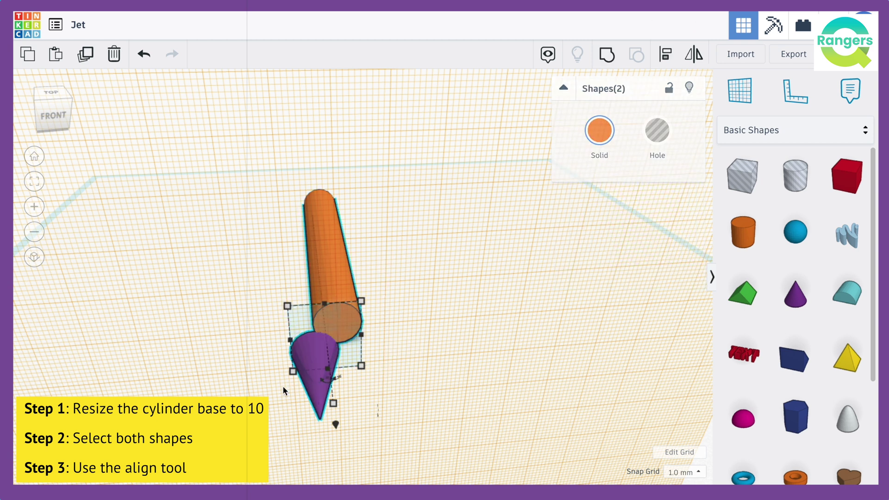
left_click(667, 60)
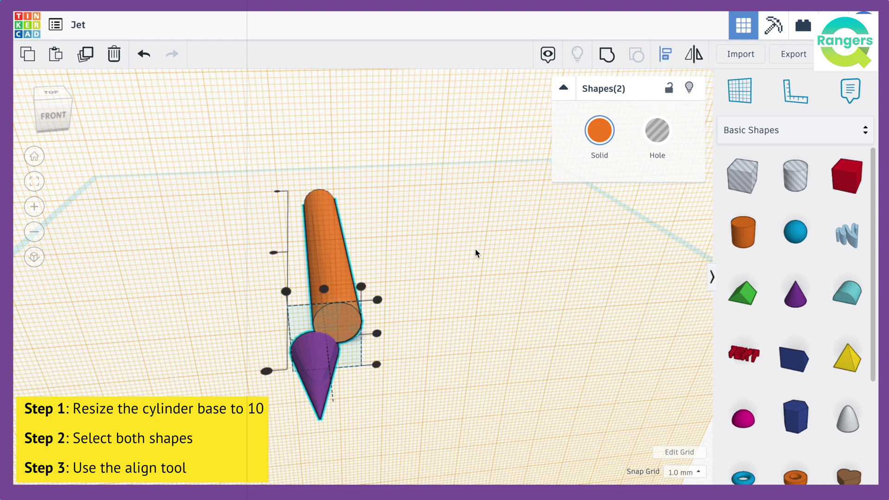
left_click(375, 334)
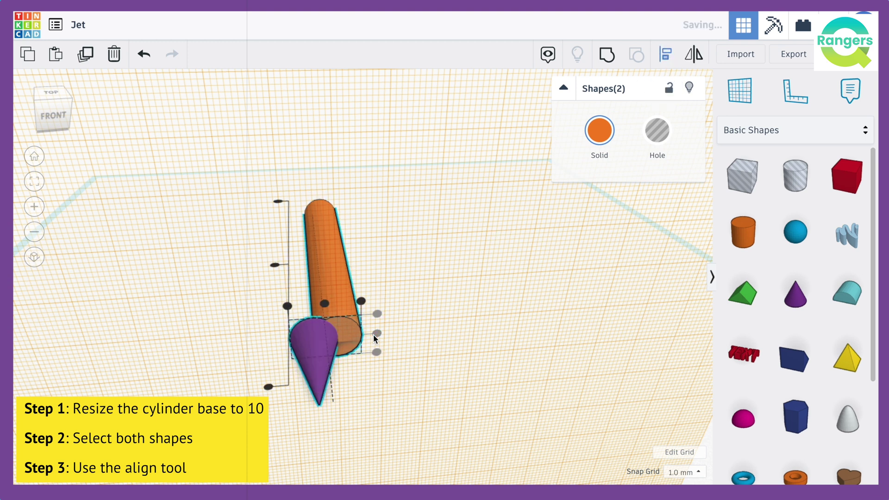
left_click(287, 307)
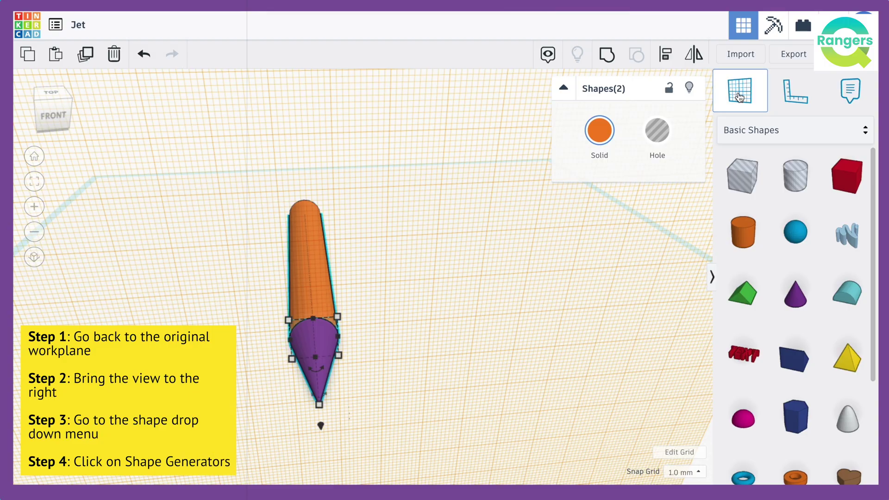
Return the workplane to the original base grid and show all shapes in the Shape Generators library.
left_click(446, 300)
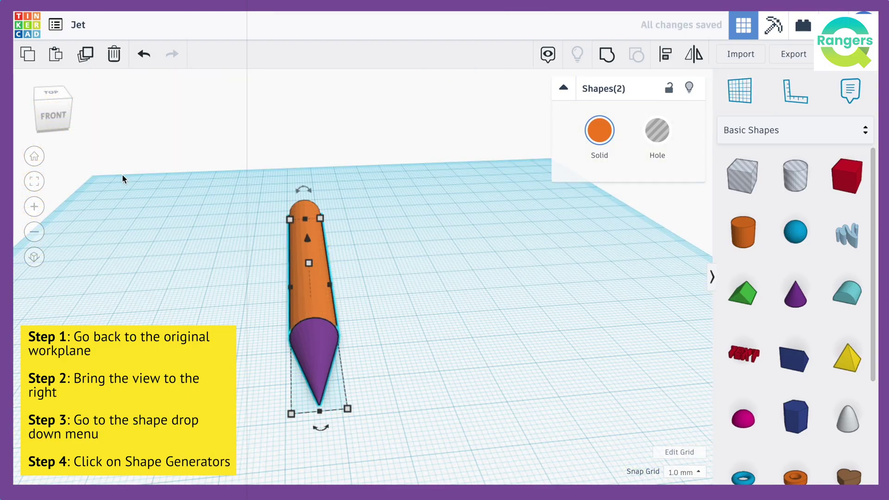
left_click_drag(59, 122, 37, 121)
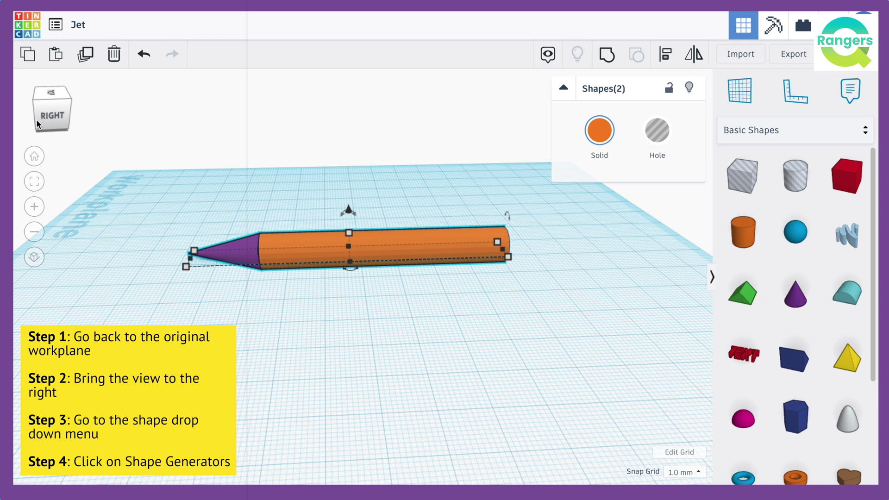
left_click(864, 131)
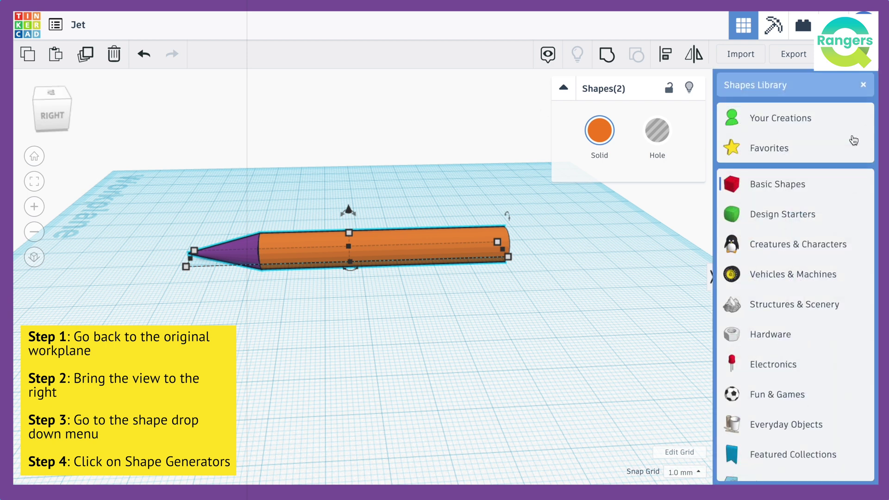
scroll(836, 259, "down", 3)
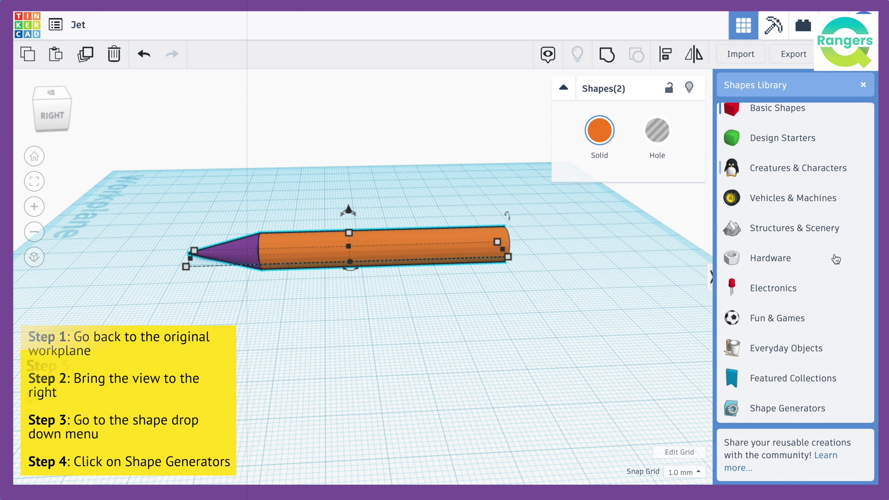
left_click(796, 406)
left_click(819, 175)
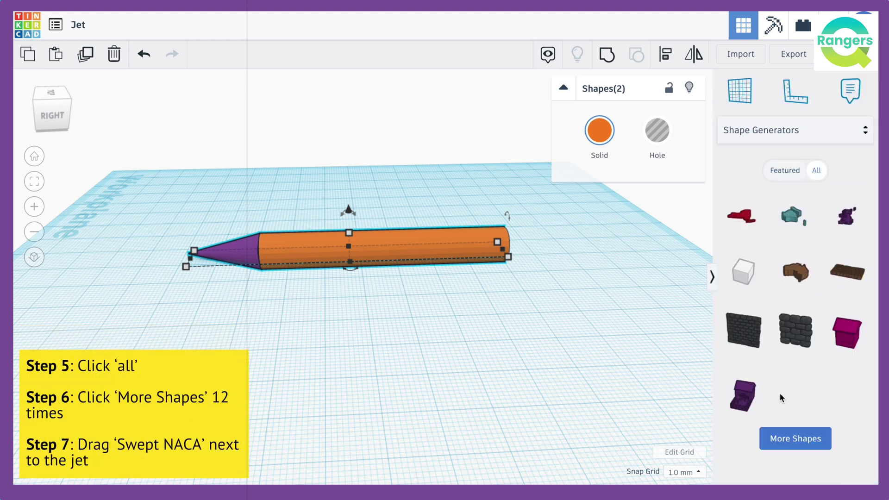
Find the Swept NACA shape among the additional shape generators and place it next to the jet's rear end.
left_click(783, 438)
scroll(783, 437, "down", 4)
left_click(784, 462)
scroll(784, 462, "down", 4)
left_click(783, 462)
scroll(784, 462, "down", 2)
scroll(785, 463, "down", 10)
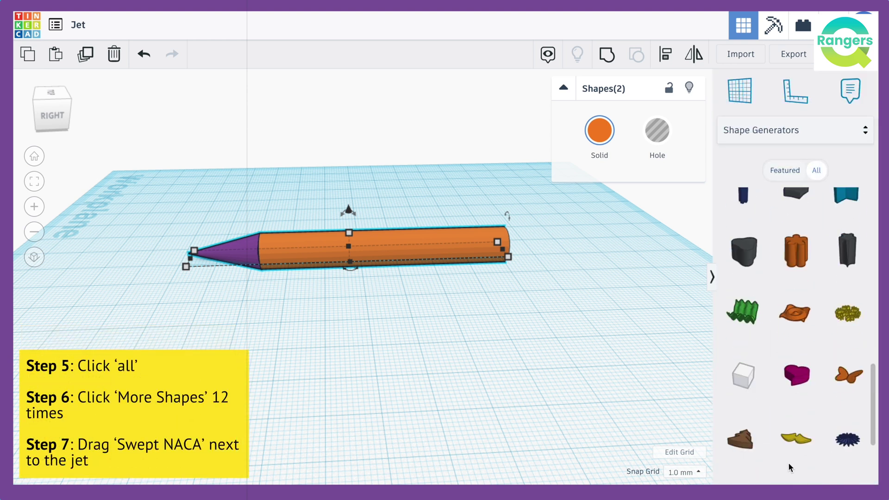
scroll(790, 469, "down", 10)
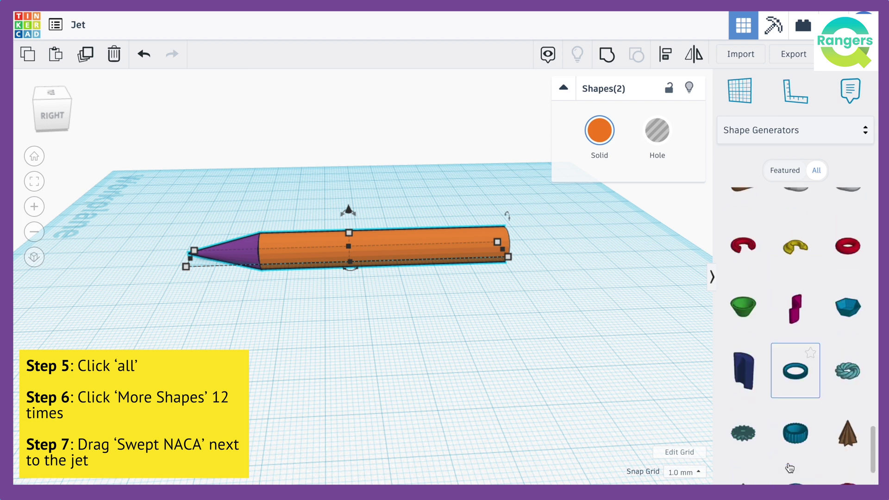
scroll(789, 469, "down", 5)
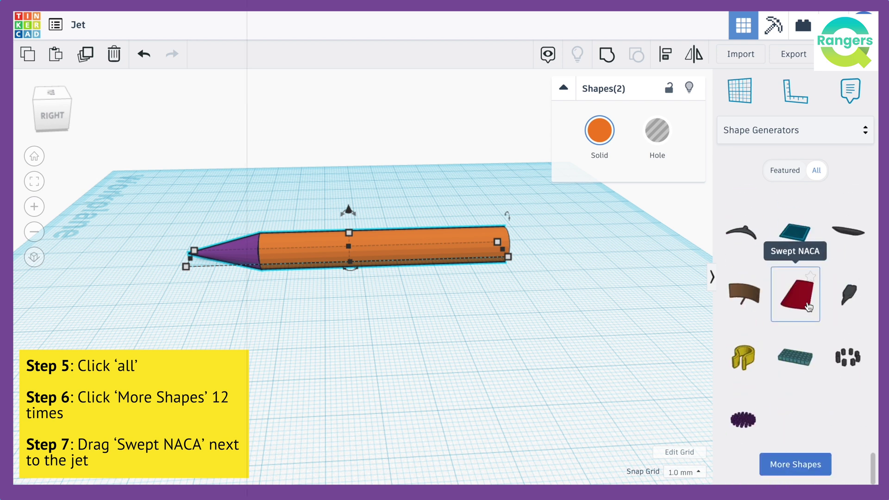
left_click_drag(807, 304, 551, 294)
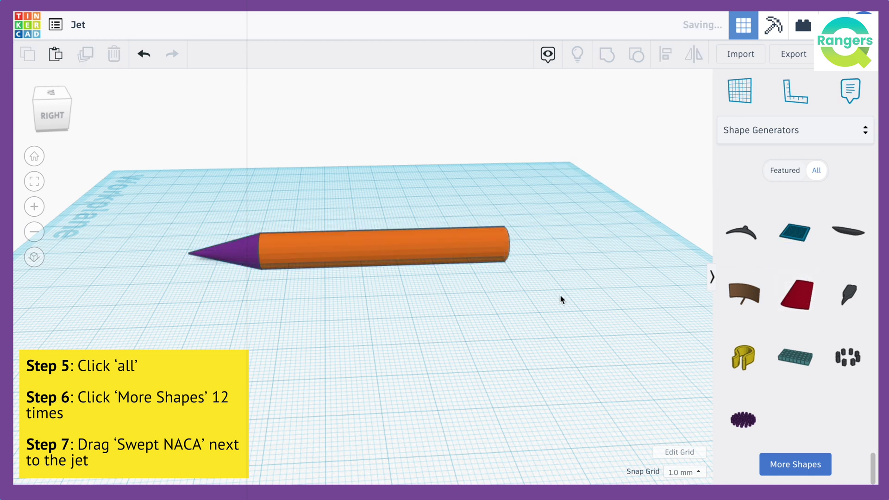
left_click(471, 350)
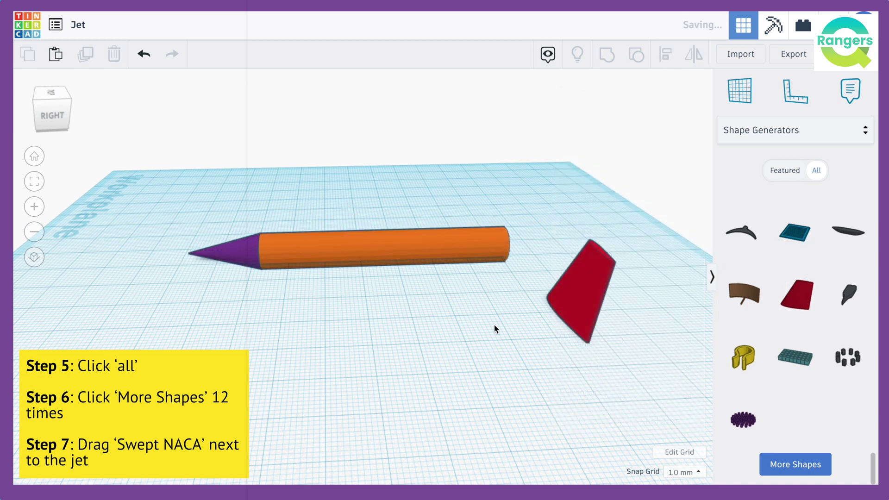
left_click_drag(591, 296, 543, 249)
Rotate the Swept NACA tail fin 90 degrees so it runs along the jet body, and raise it above the workplane.
left_click(34, 181)
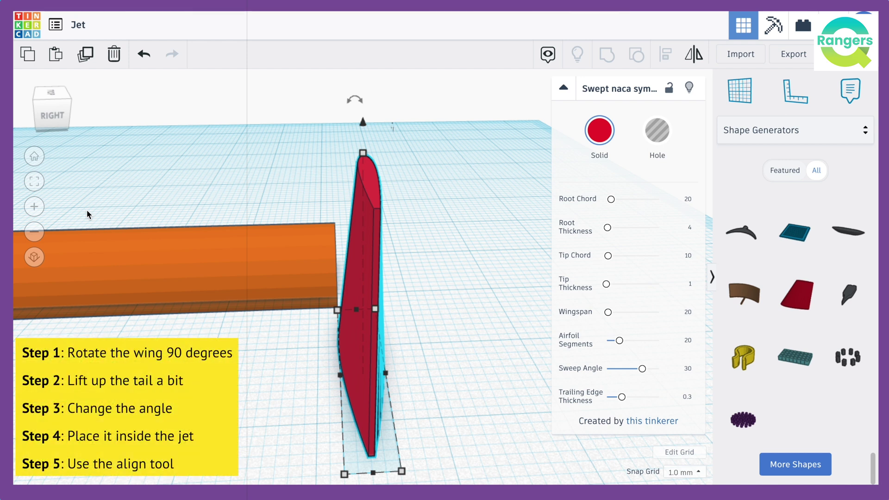
left_click_drag(371, 414, 373, 448)
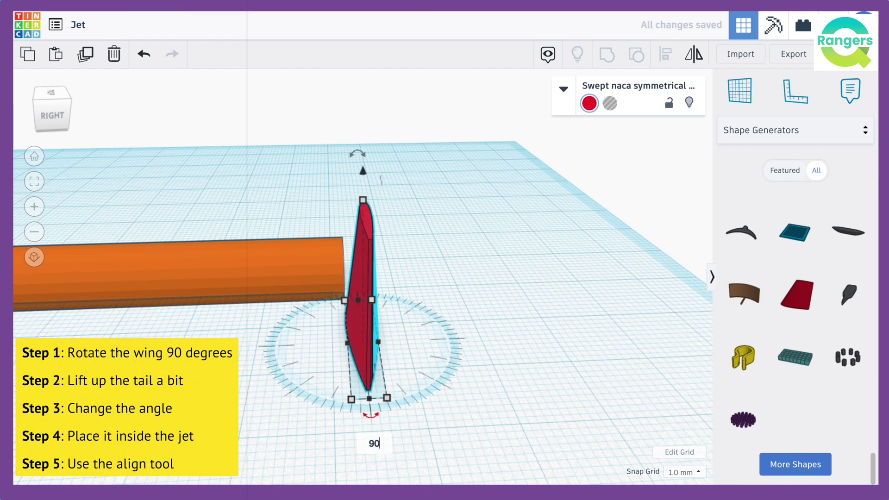
key("Return")
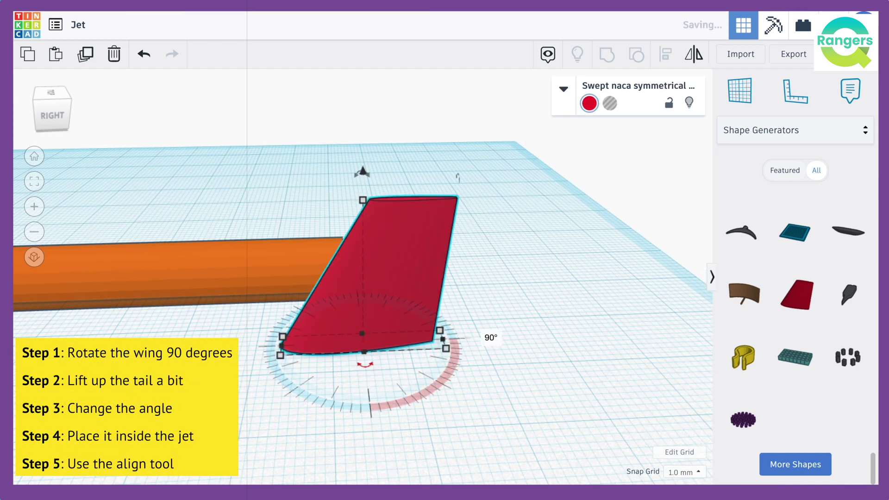
left_click_drag(363, 171, 363, 127)
left_click(531, 333)
key("Return")
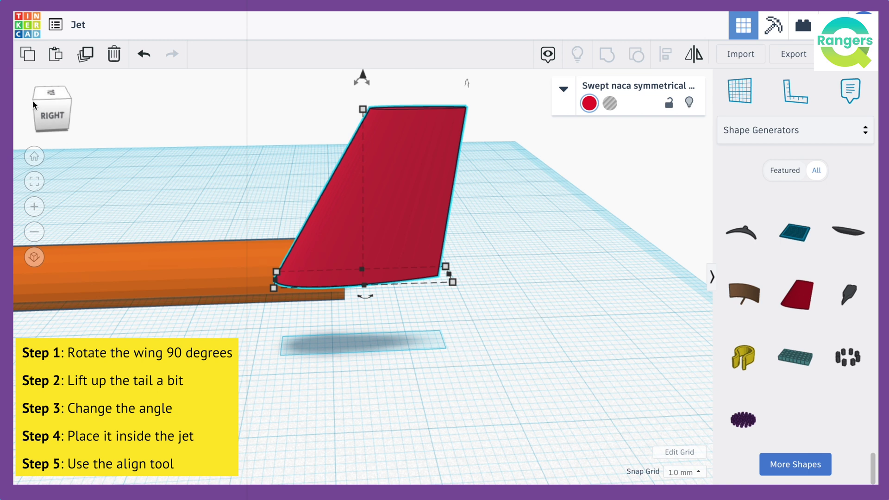
Move the tail fin into the jet body's rear end and align it with the cylinder's centreline.
left_click(46, 106)
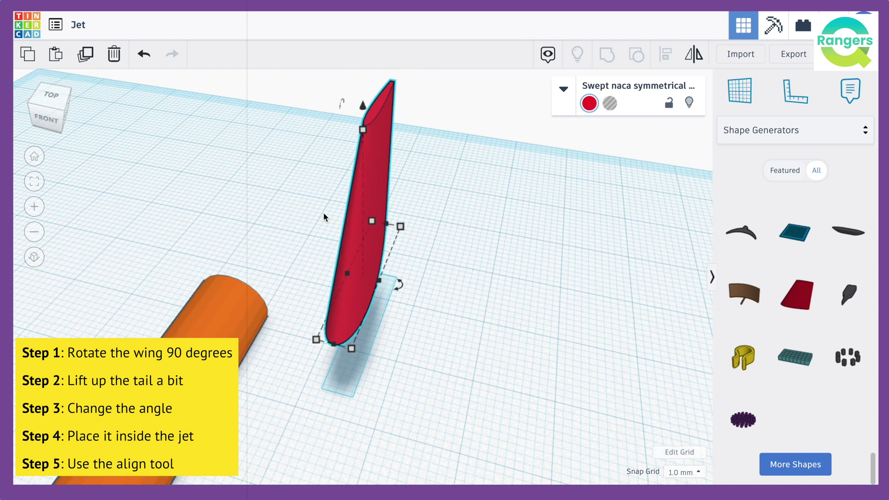
left_click_drag(349, 229, 137, 280)
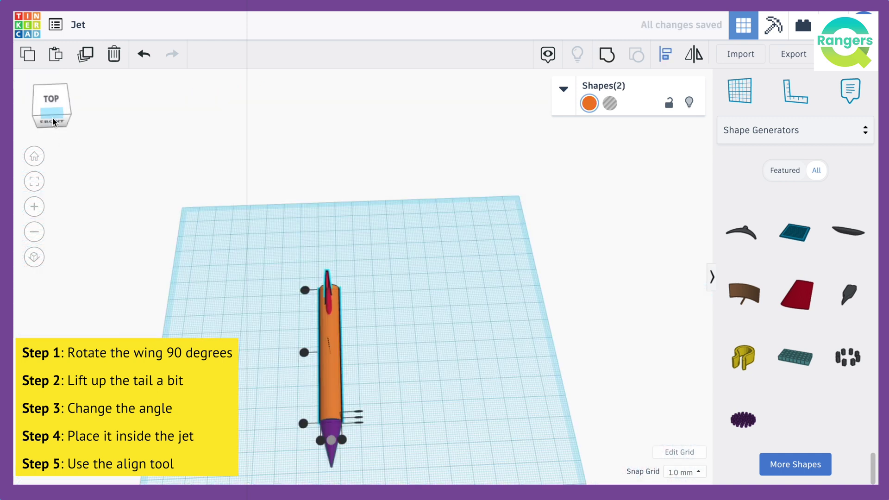
left_click_drag(53, 122, 34, 113)
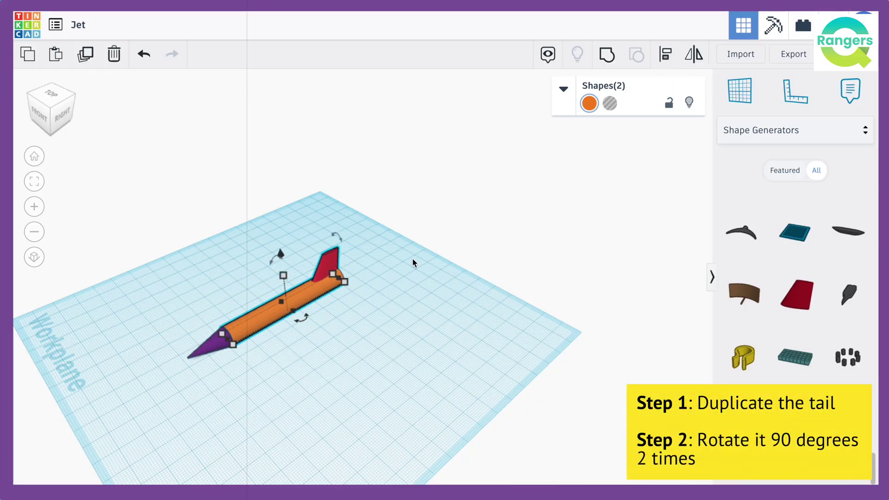
Duplicate the tail fin beside the jet's rear end and rotate the copy 90 degrees so it lies flat.
scroll(414, 261, "up", 5)
left_click(318, 246)
key("ctrl+d")
left_click_drag(318, 245, 363, 271)
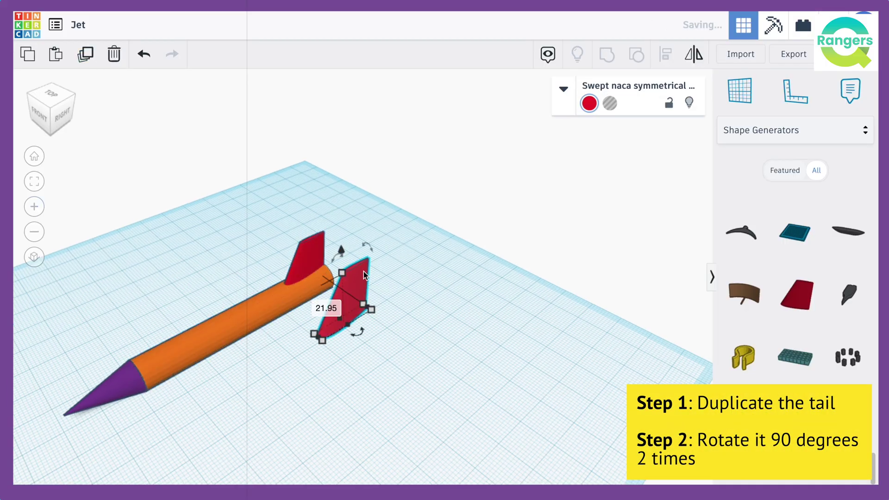
left_click(368, 242)
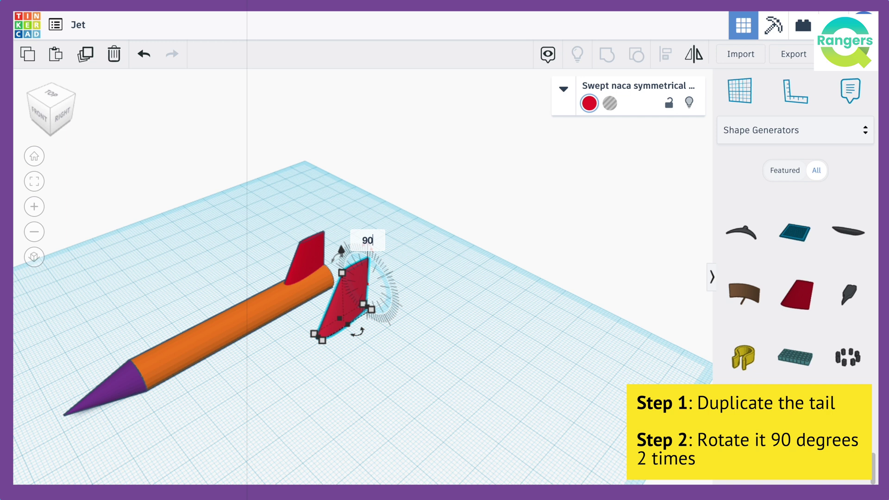
key("Return")
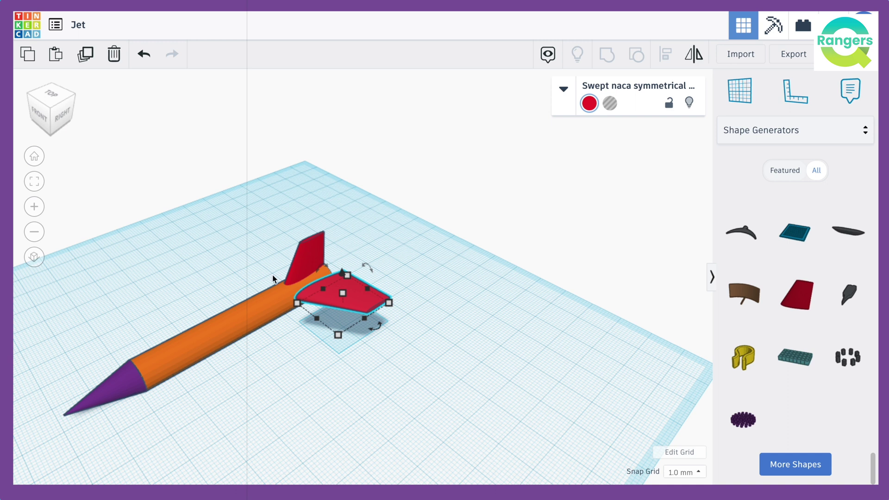
Lower the flat wing beside the jet to a height of 1 mm above the workplane.
left_click_drag(343, 276, 342, 288)
left_click(443, 316)
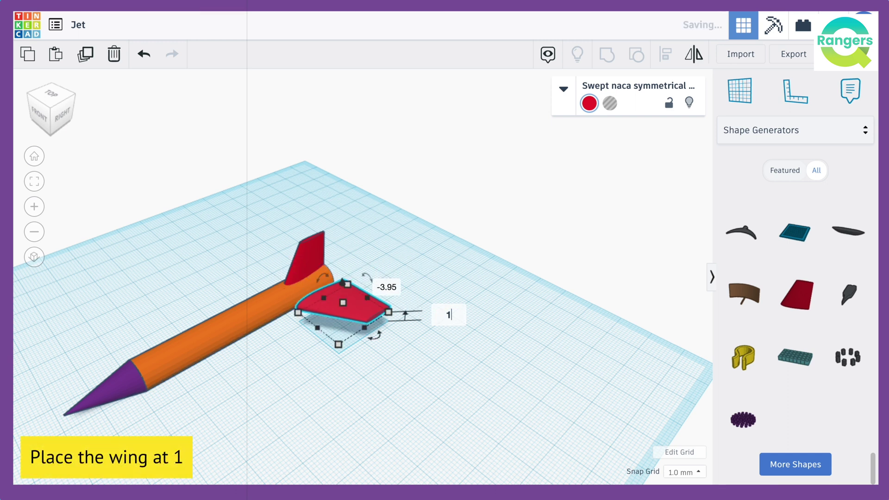
key("Return")
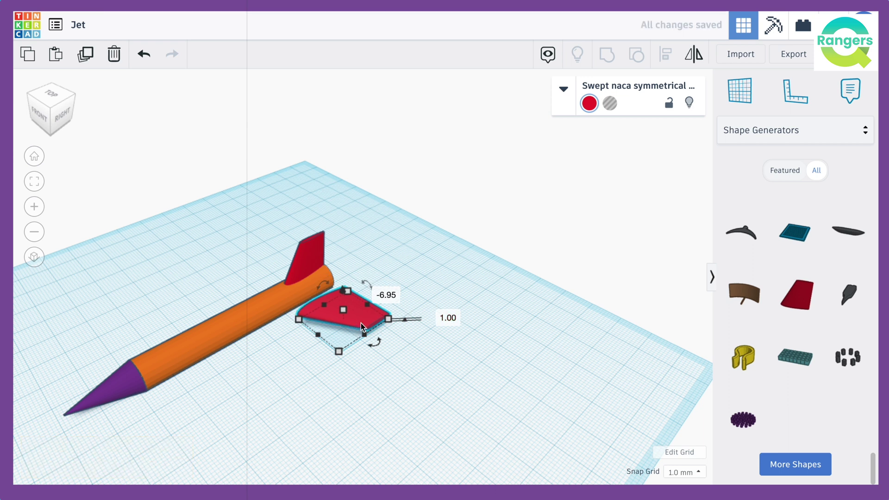
Move the flat wing alongside the middle of the jet body, then place a mirrored duplicate on the body's opposite side.
left_click_drag(361, 323, 320, 419)
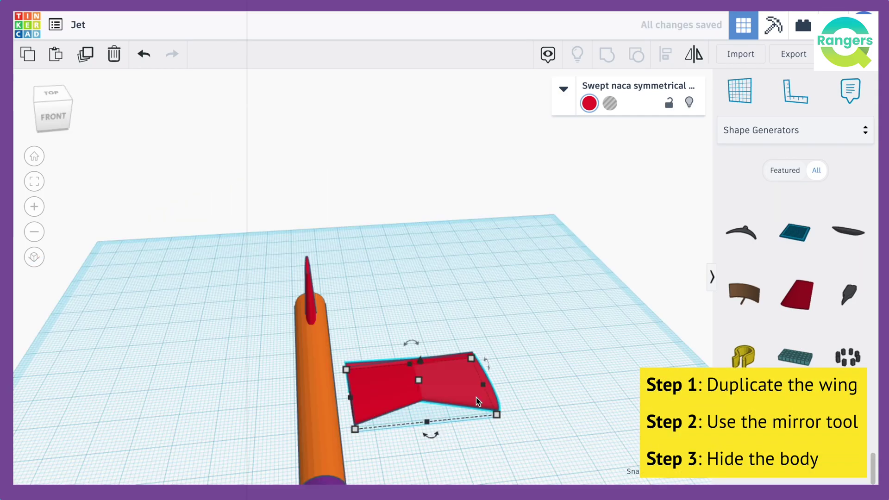
left_click_drag(476, 397, 271, 421)
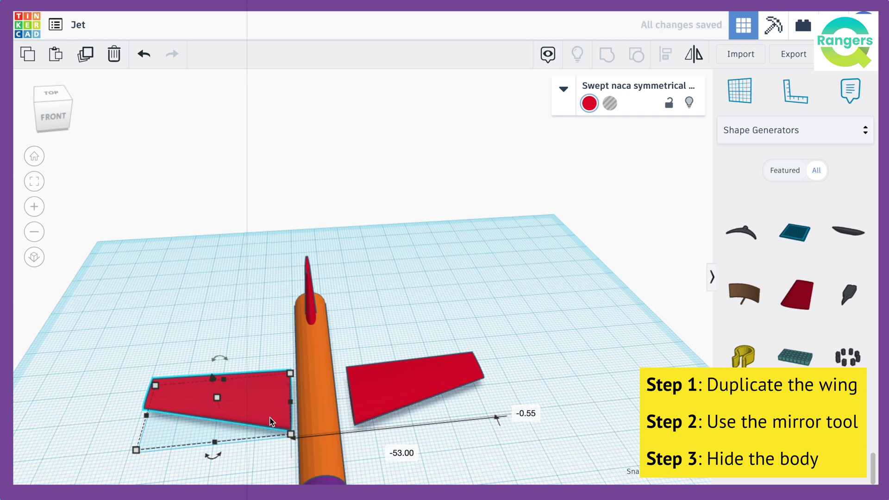
Hide the orange cylinder body so that both wings' inner ends are exposed.
left_click(51, 110)
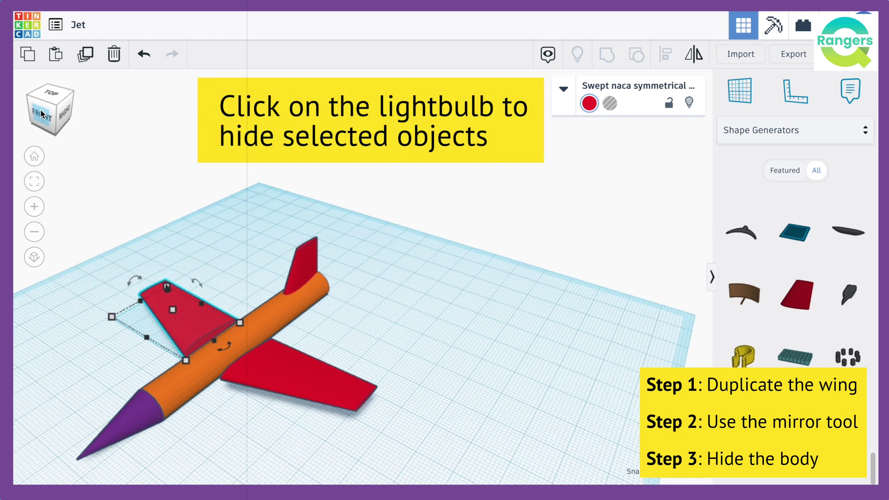
left_click(271, 315)
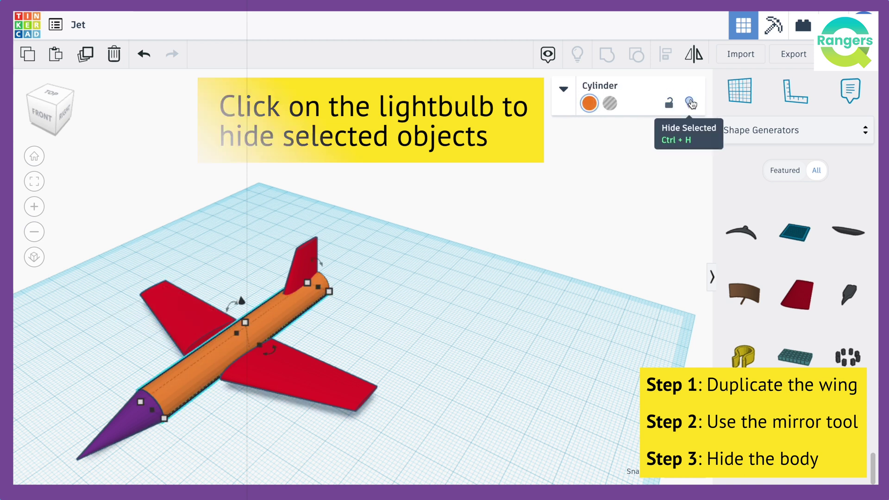
left_click(691, 104)
Align the two flat wings with each other along the jet's length.
left_click_drag(173, 225, 245, 385)
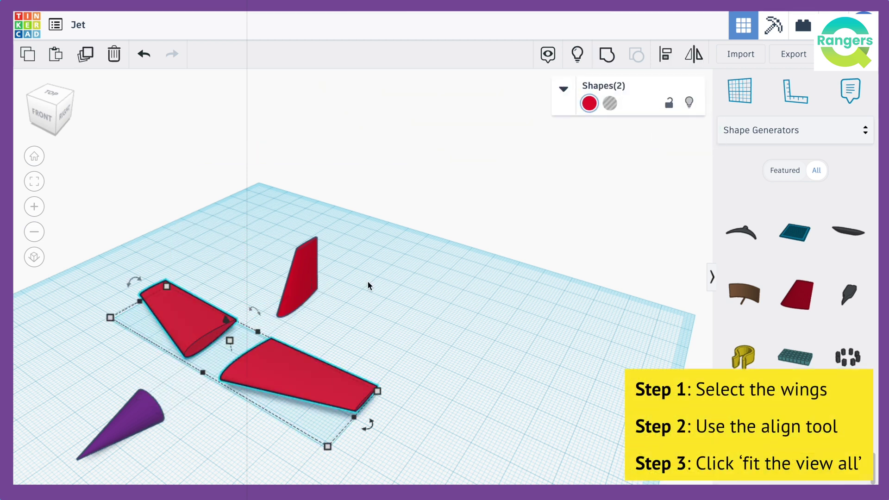
left_click(666, 55)
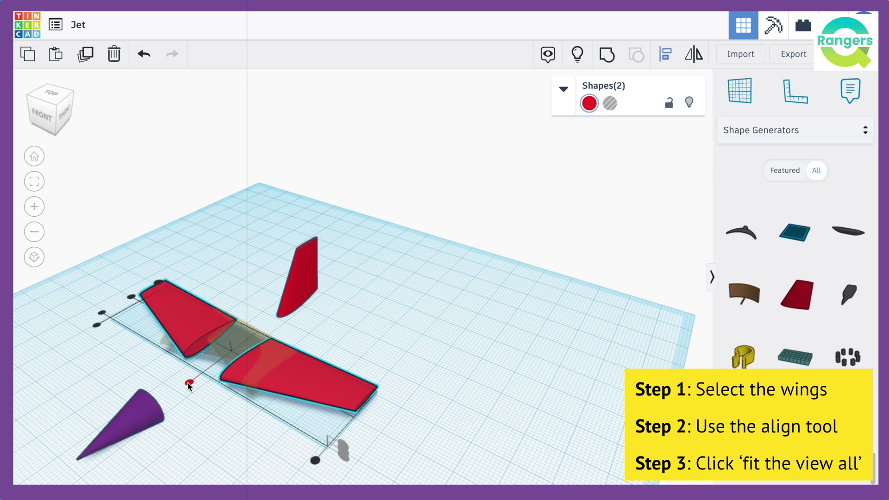
left_click(131, 298)
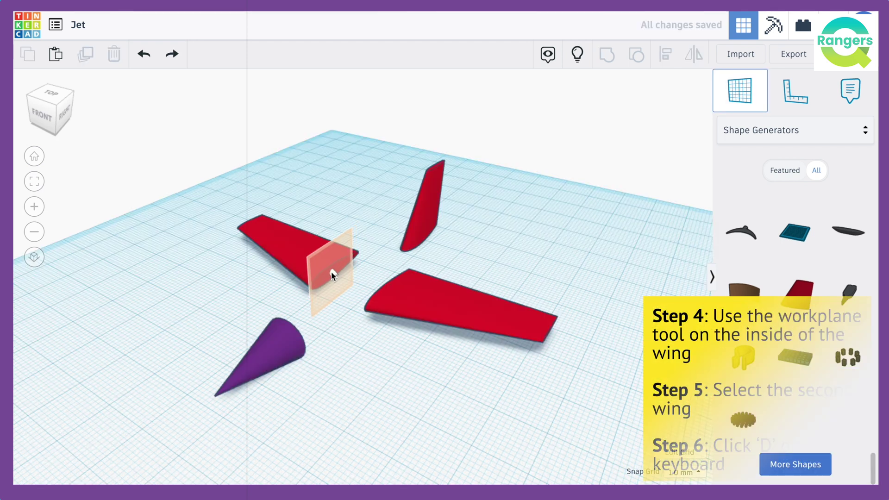
Join the second wing to the first by dropping it onto a workplane placed on the first wing's inner end, and group both.
left_click(332, 272)
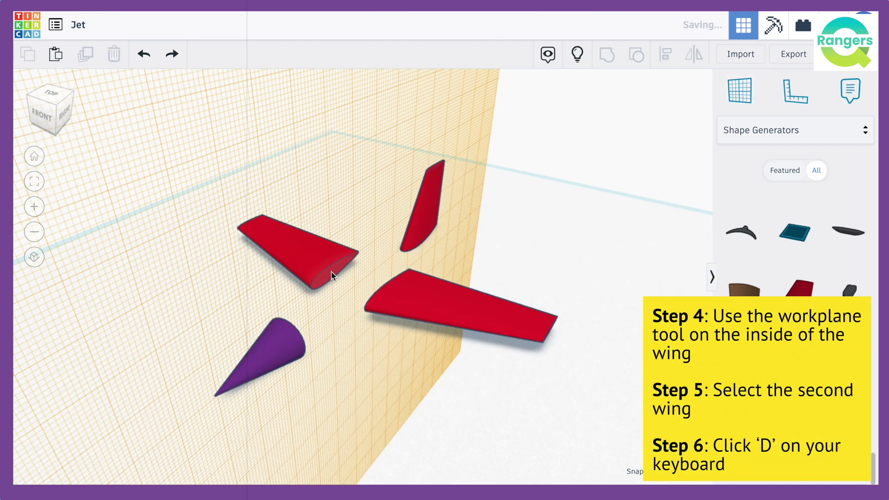
left_click(402, 298)
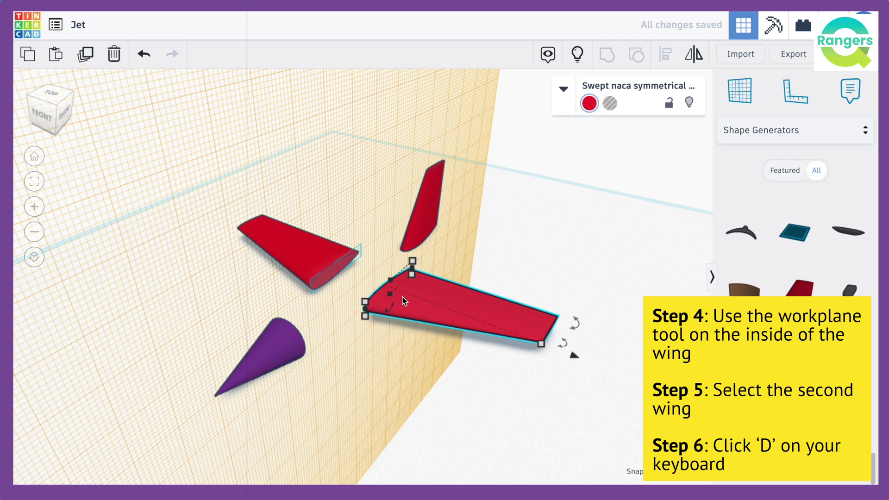
key("d")
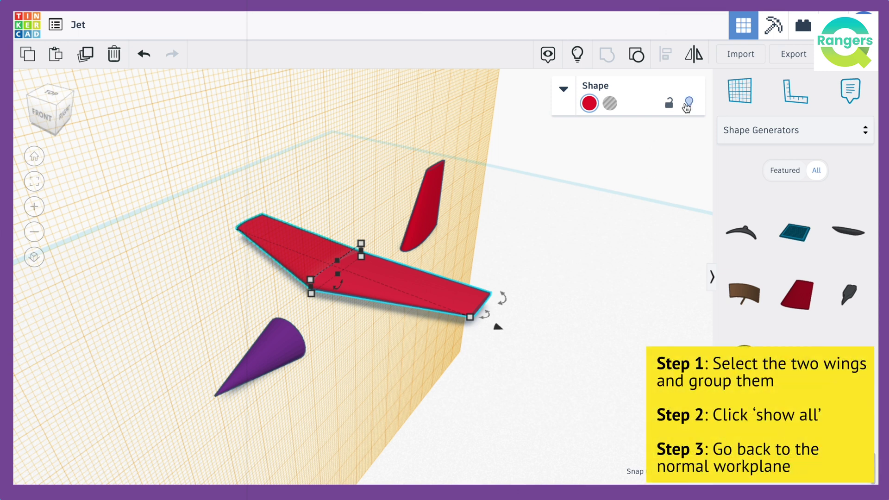
Show the hidden jet body again and return the workplane to the original base grid.
left_click(573, 248)
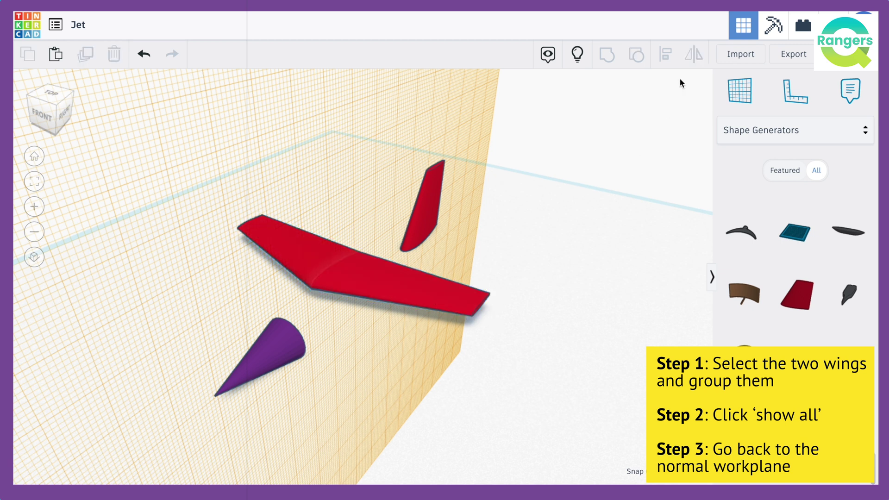
left_click(578, 55)
left_click(739, 91)
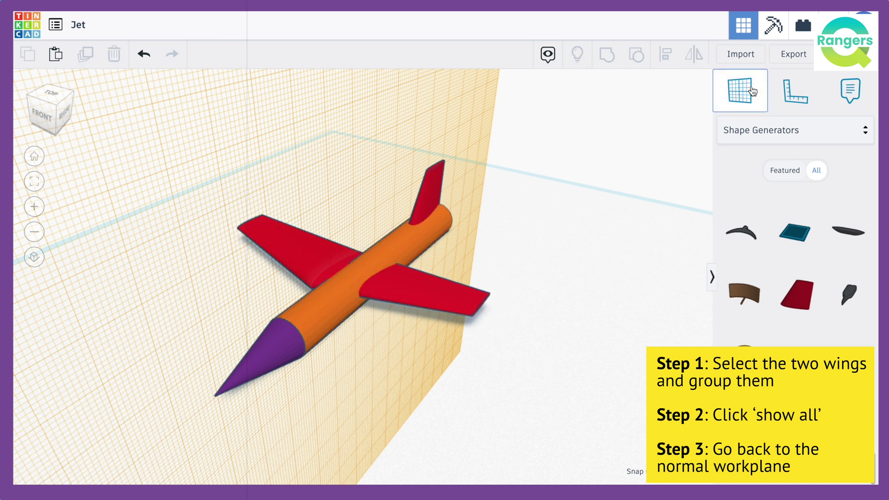
left_click(536, 267)
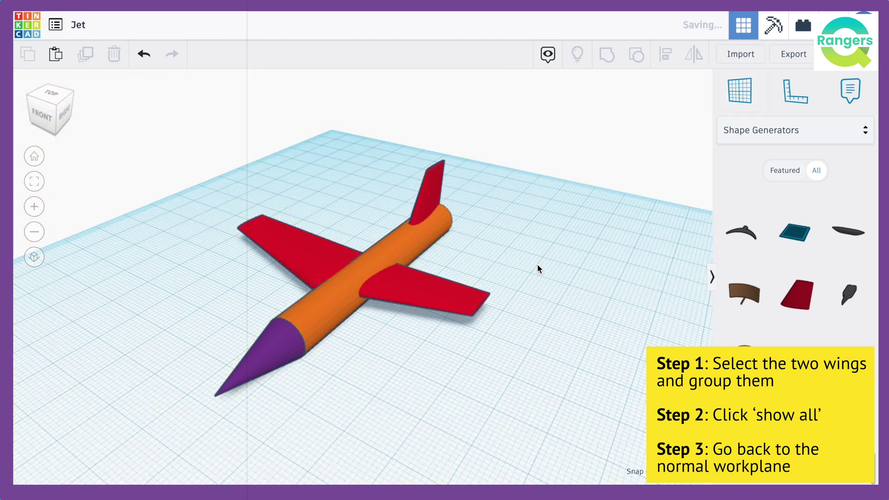
Group the tail fin, cylinder body and cone nose into one shape.
left_click(434, 185)
left_click(359, 276, "shift")
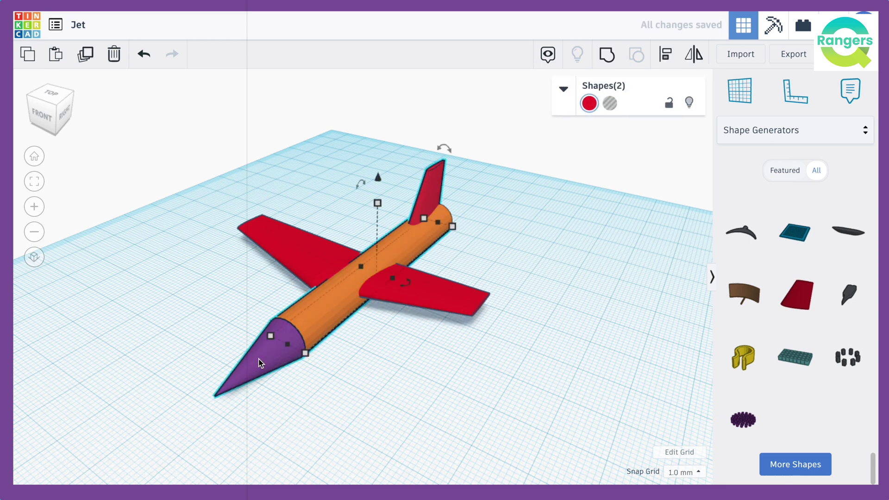
left_click(259, 363, "shift")
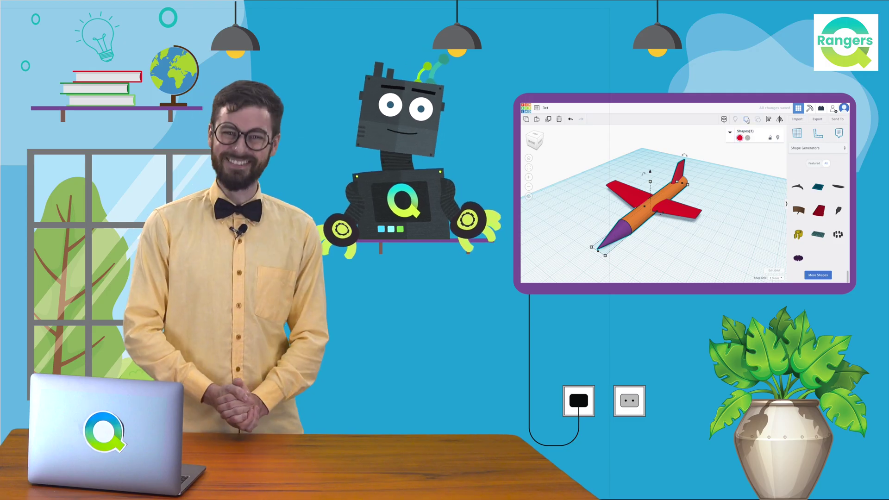
left_click(747, 120)
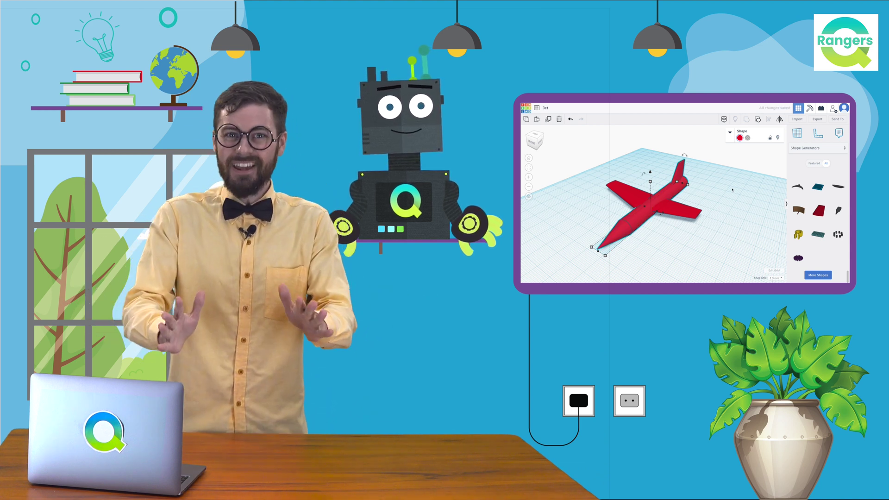
left_click(729, 200)
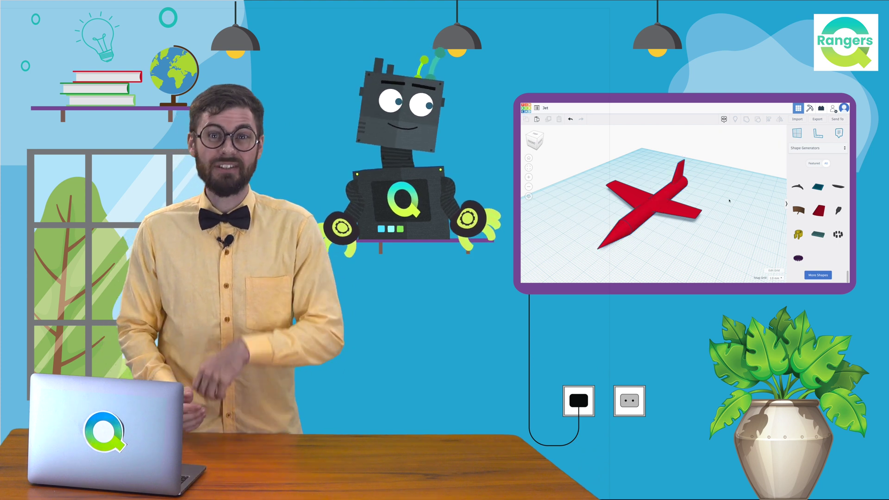
Select the grouped jet body and the joined wings together.
left_click(636, 222)
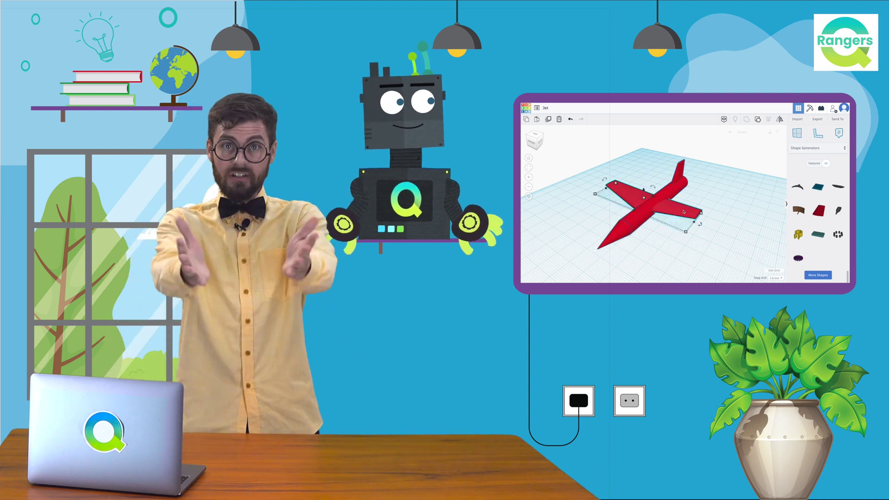
key("ctrl+a")
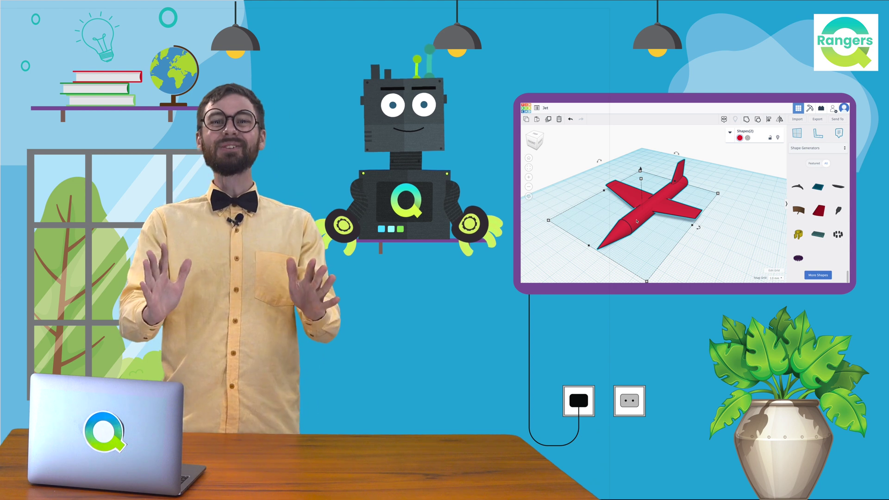